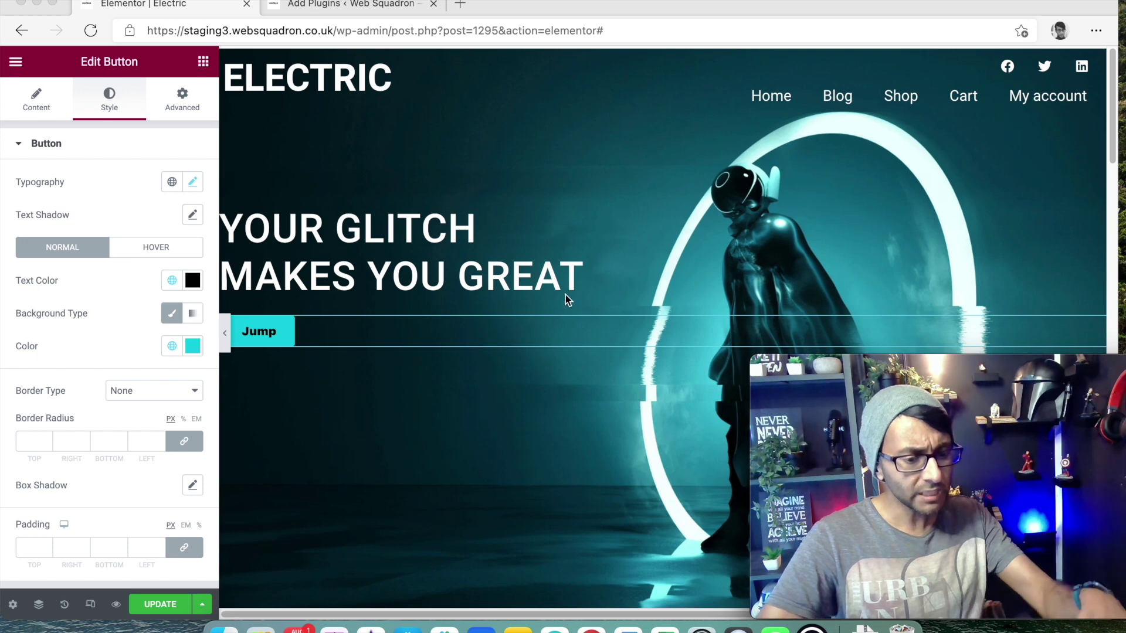
Verify the Jump button's Link field reads #jump, then scroll the canvas down to the Menu Anchor section.
click(374, 337)
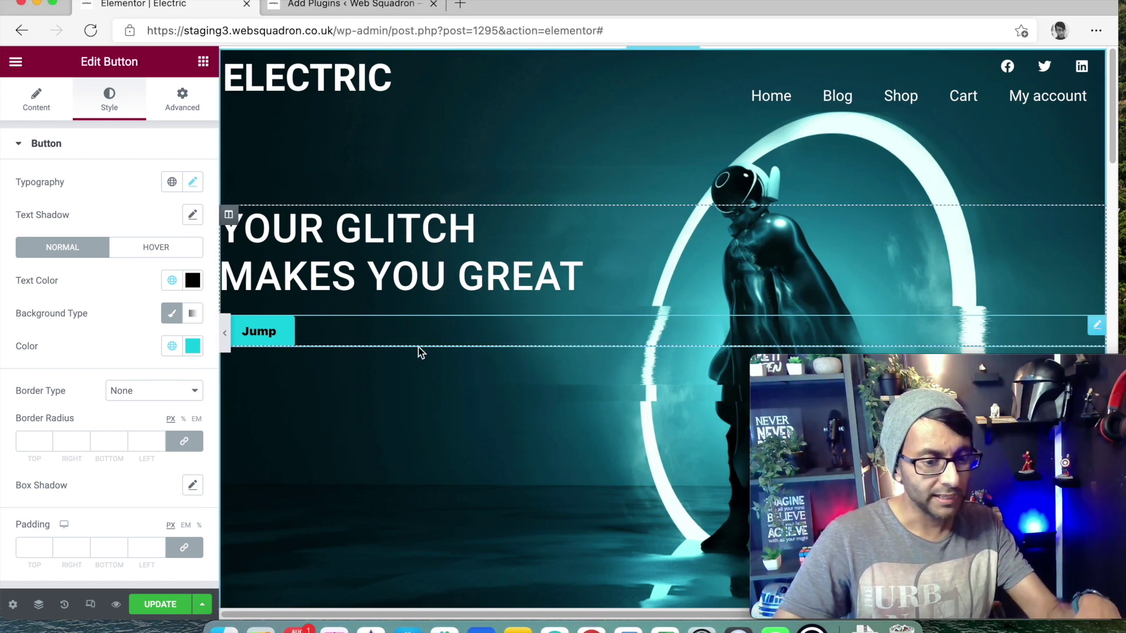
click(33, 109)
click(101, 268)
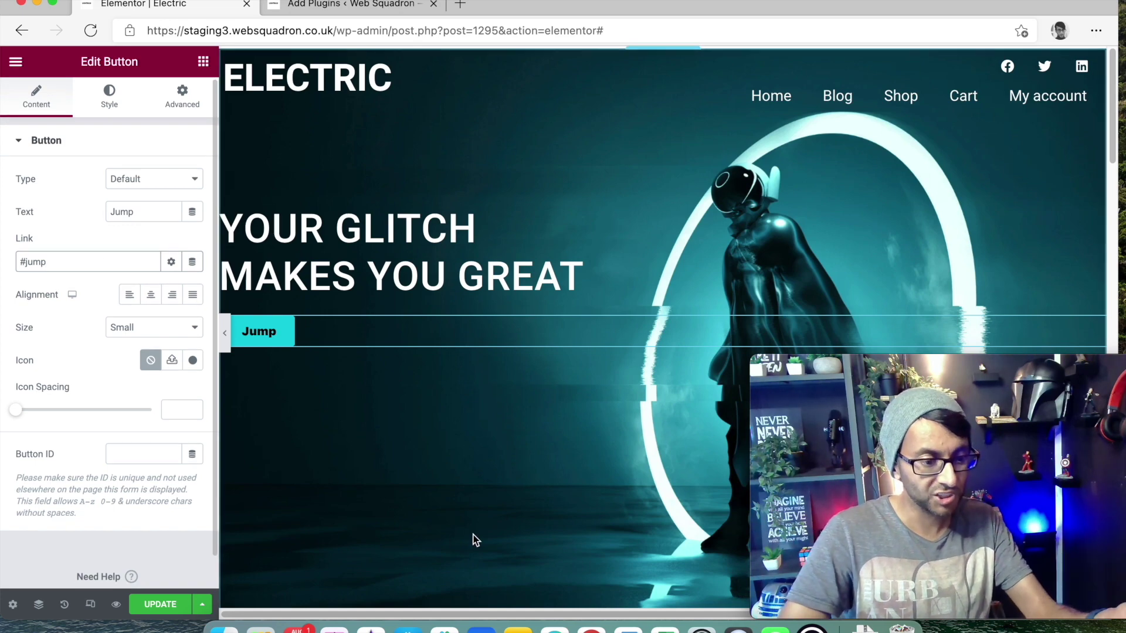
scroll(573, 463, down, 10)
scroll(572, 438, down, 8)
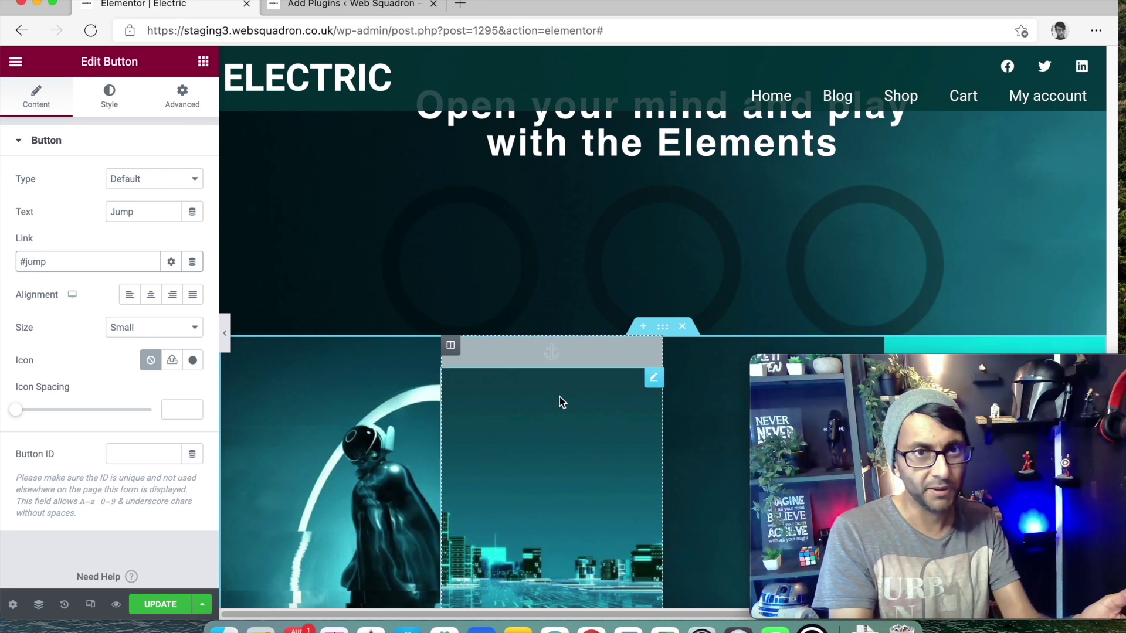
click(568, 363)
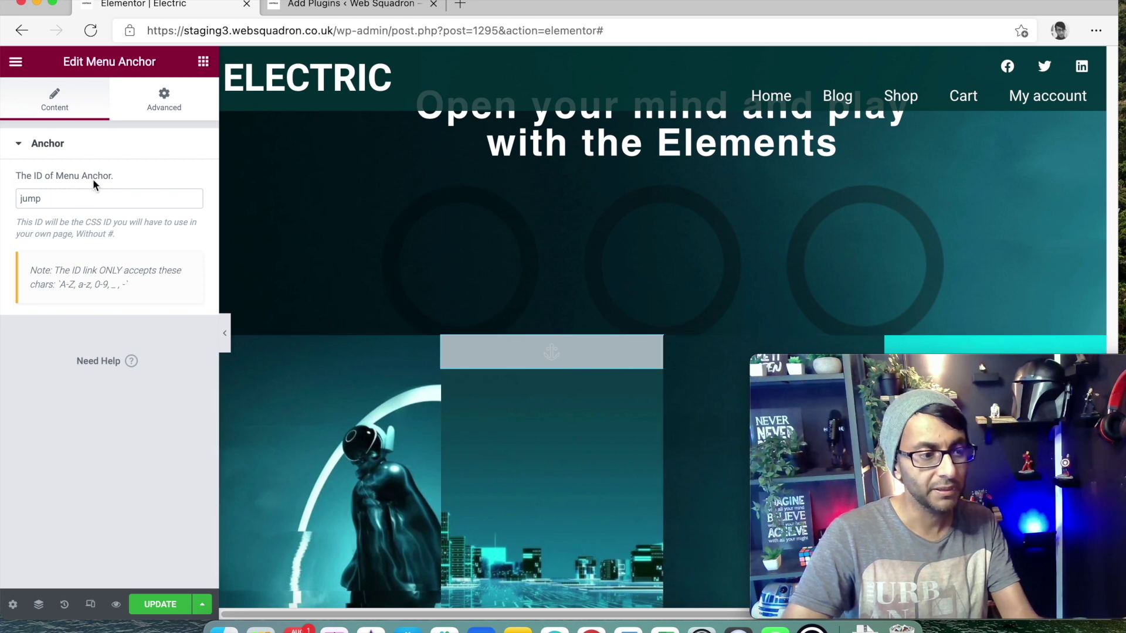
click(203, 61)
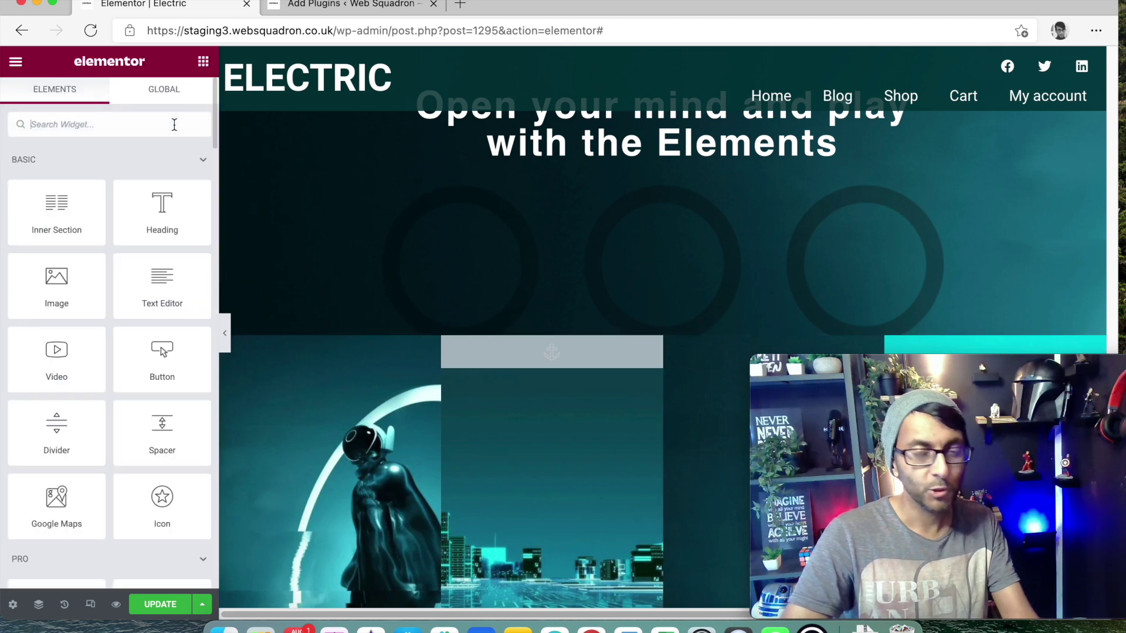
click(174, 124)
text(anch)
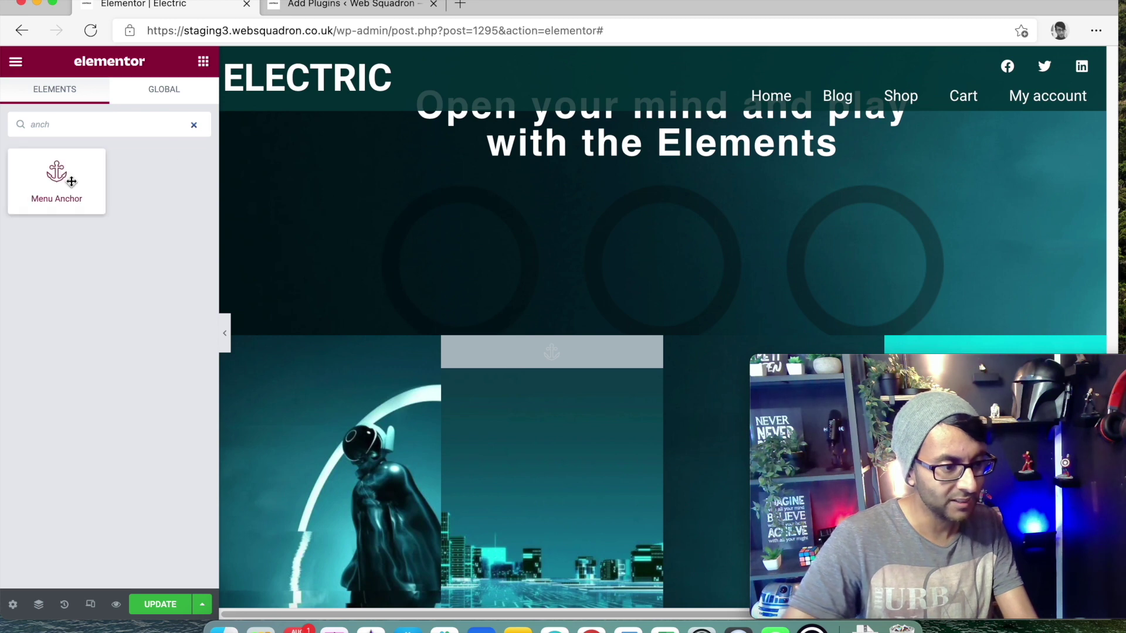
drag(62, 178, 573, 351)
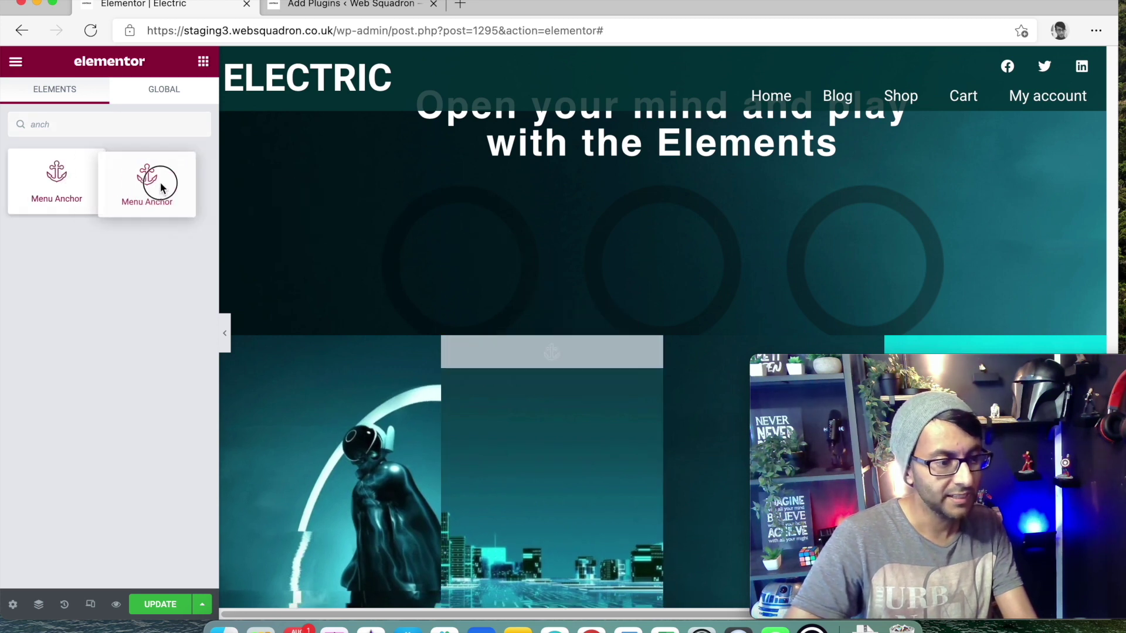
click(560, 337)
click(120, 202)
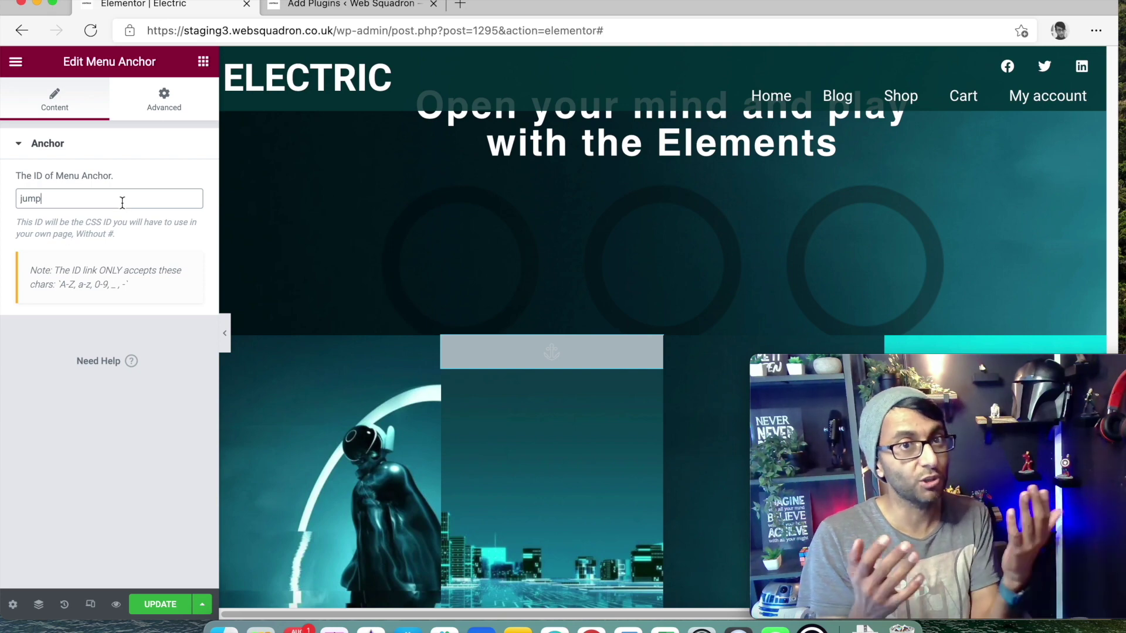
scroll(402, 252, down, 10)
scroll(402, 252, up, 5)
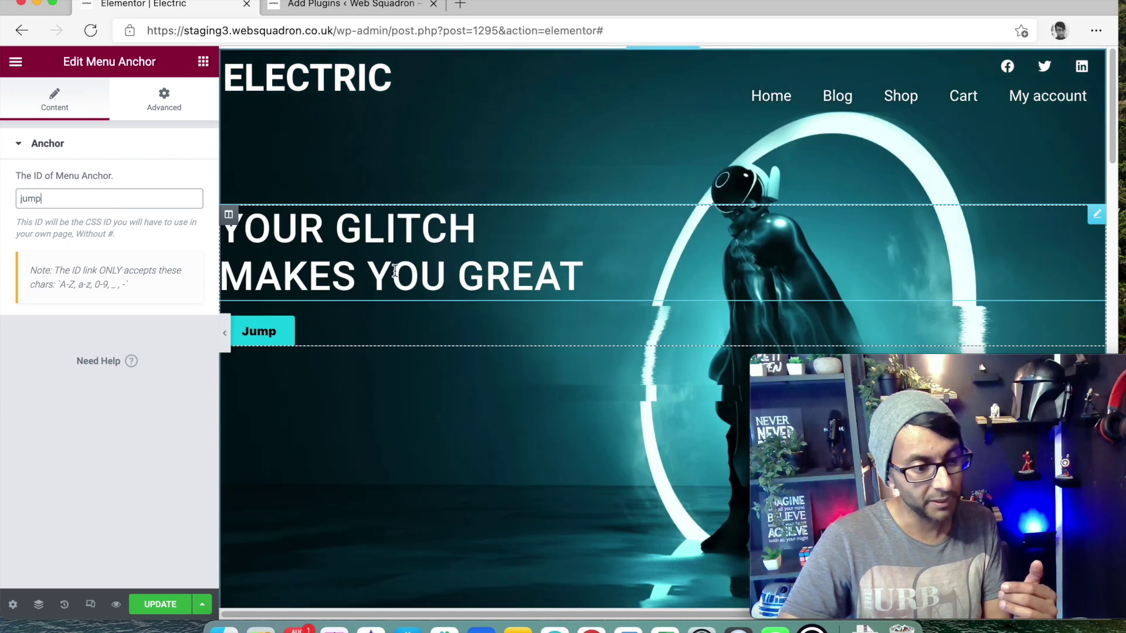
click(347, 324)
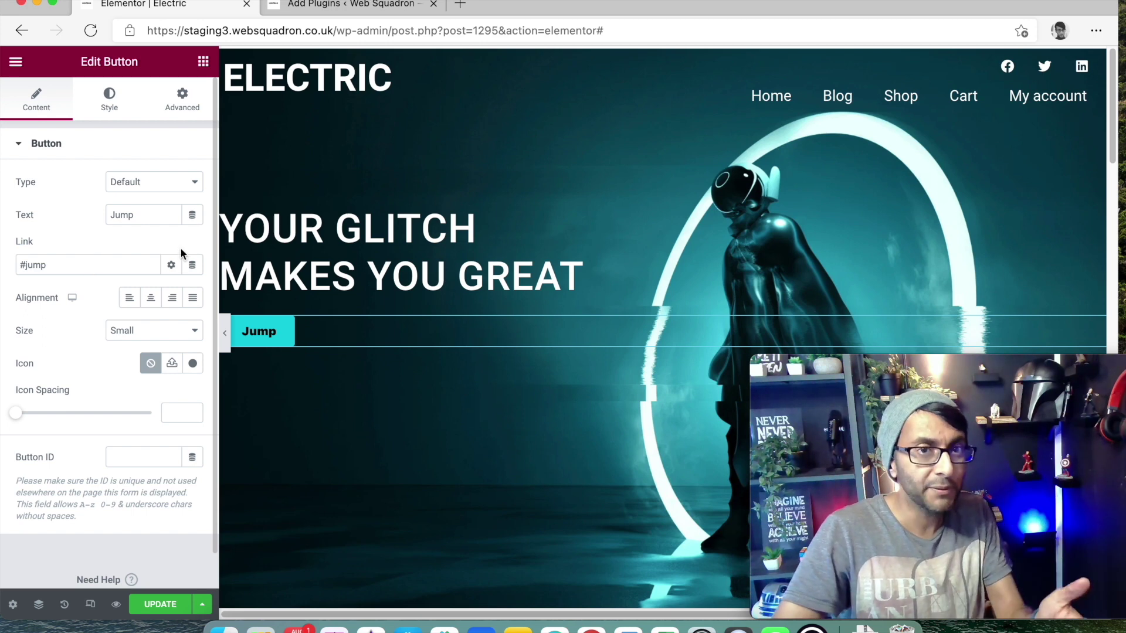
click(116, 605)
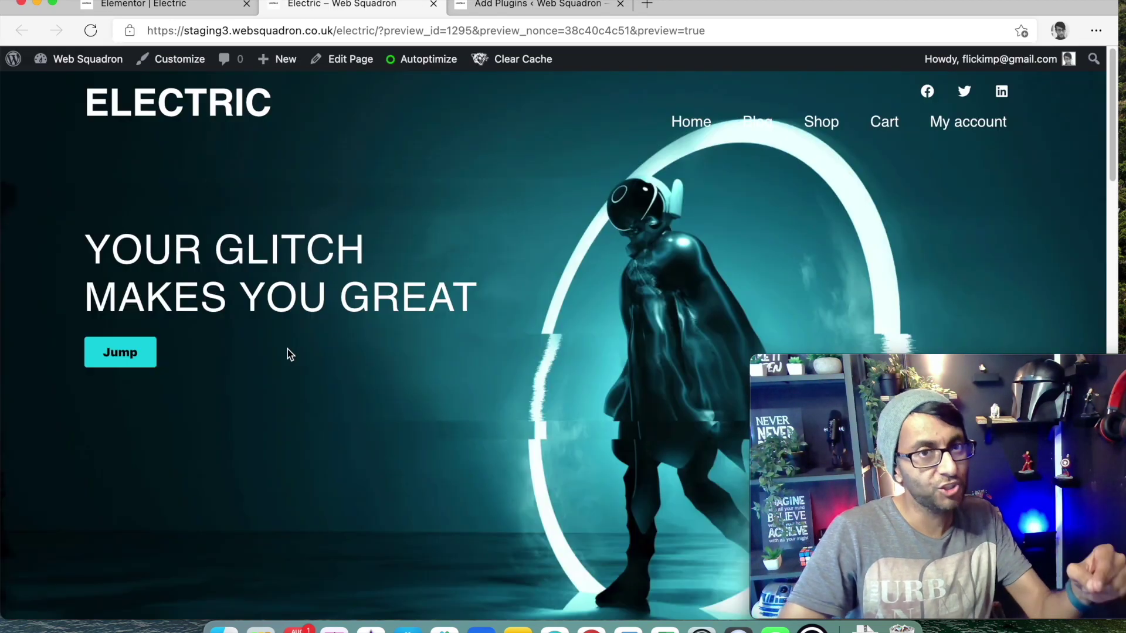
click(125, 359)
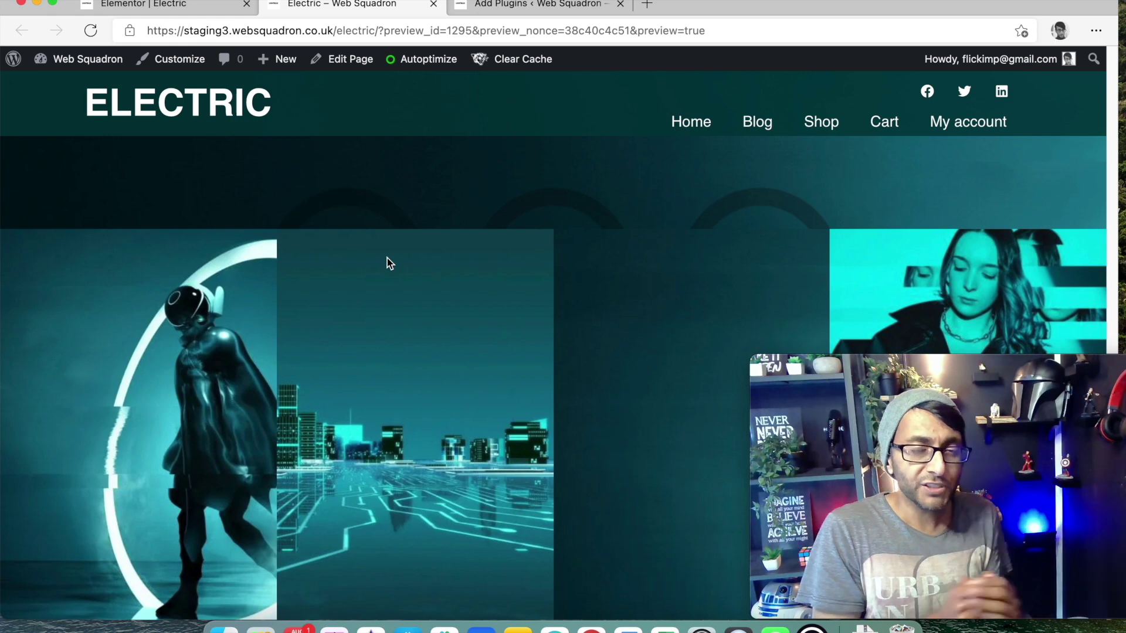
scroll(407, 417, up, 10)
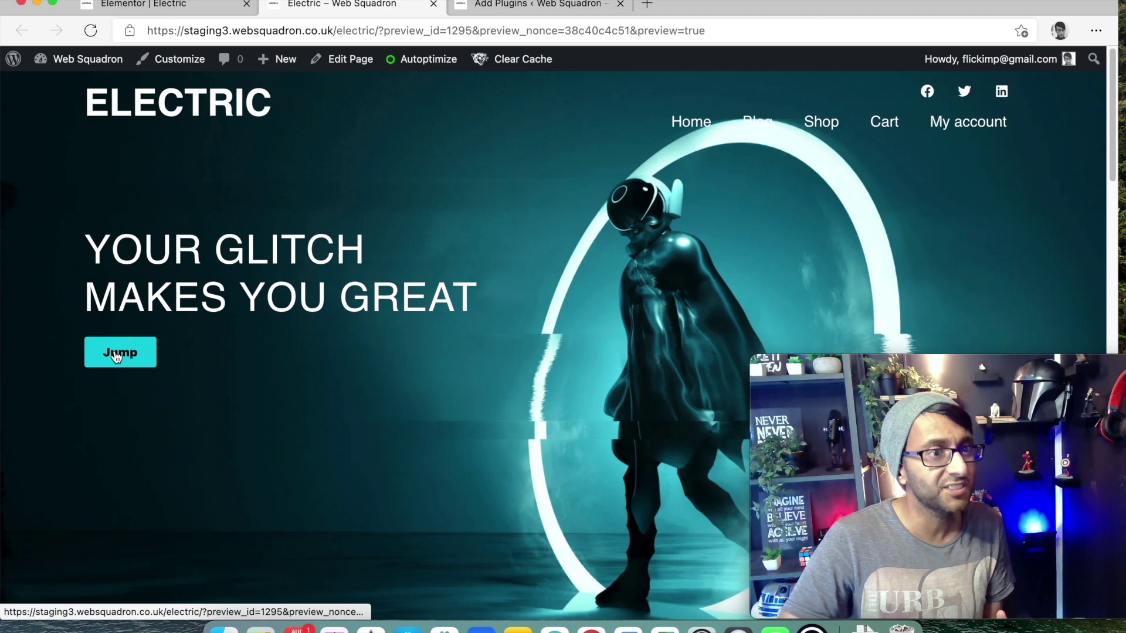
click(116, 356)
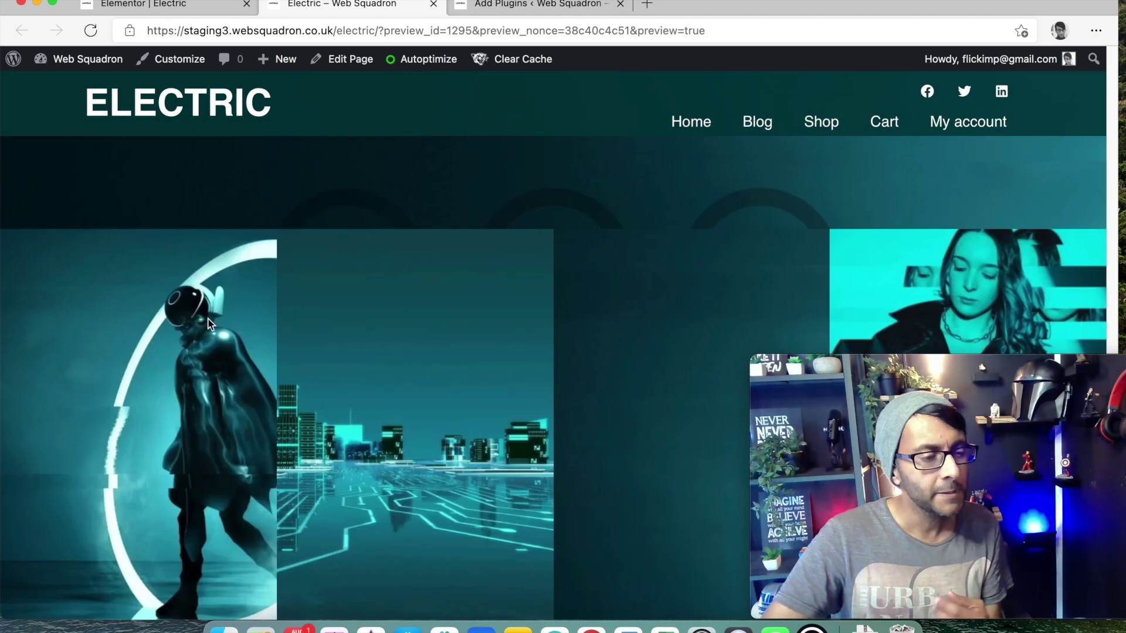
scroll(458, 232, up, 10)
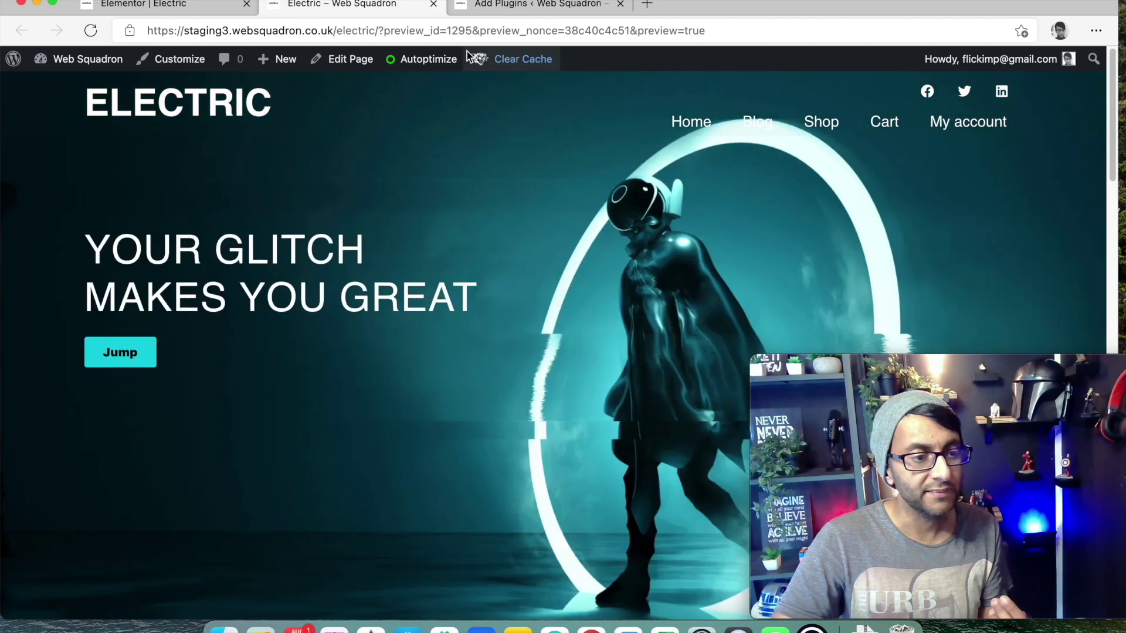
click(432, 5)
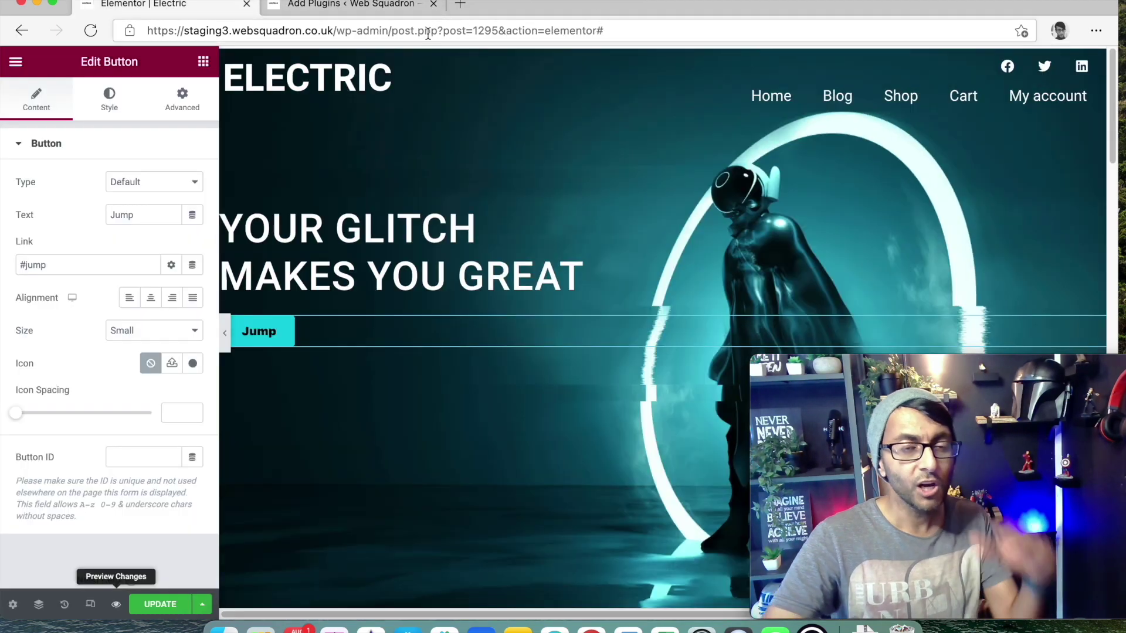
Activate Page scroll to id from the plugin search results and open its Settings page.
click(382, 6)
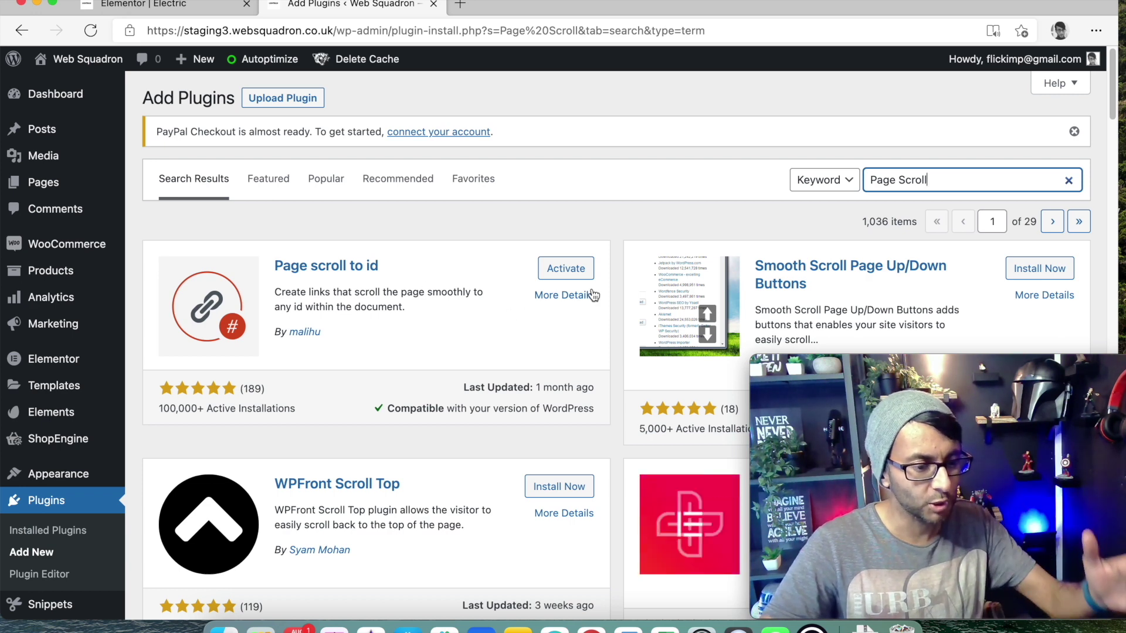
click(585, 271)
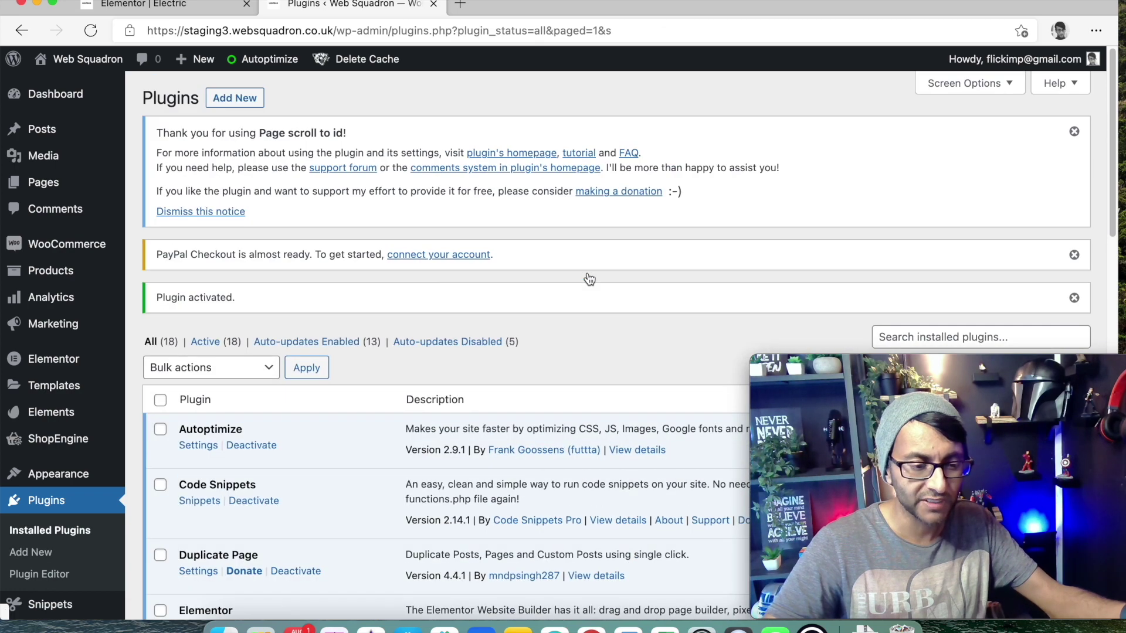
scroll(383, 436, down, 7)
scroll(382, 437, down, 3)
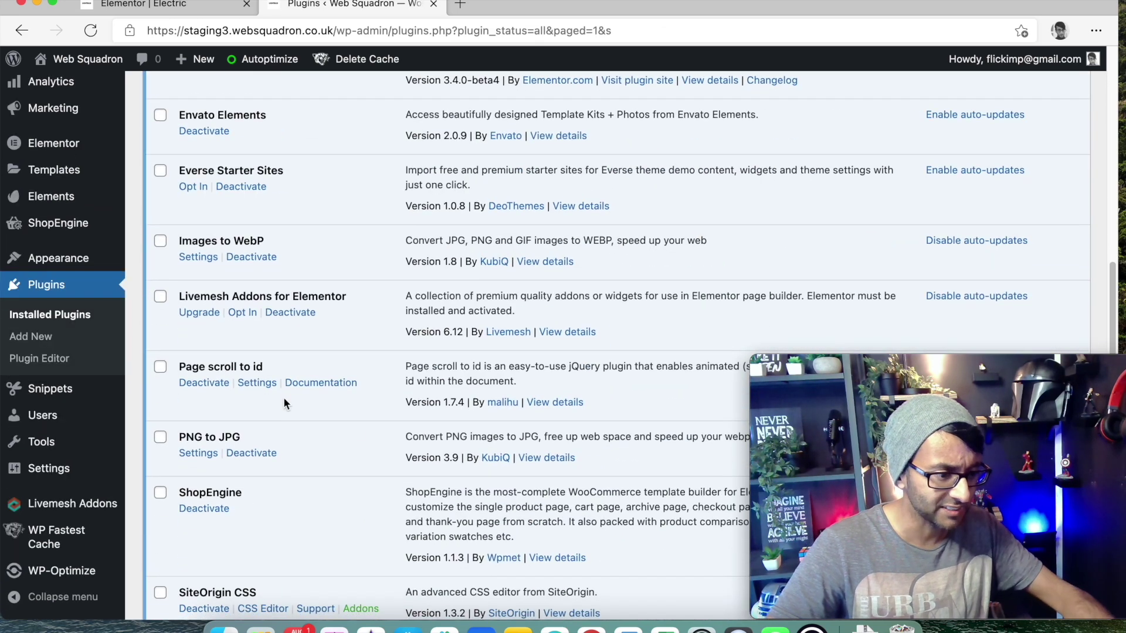
click(246, 384)
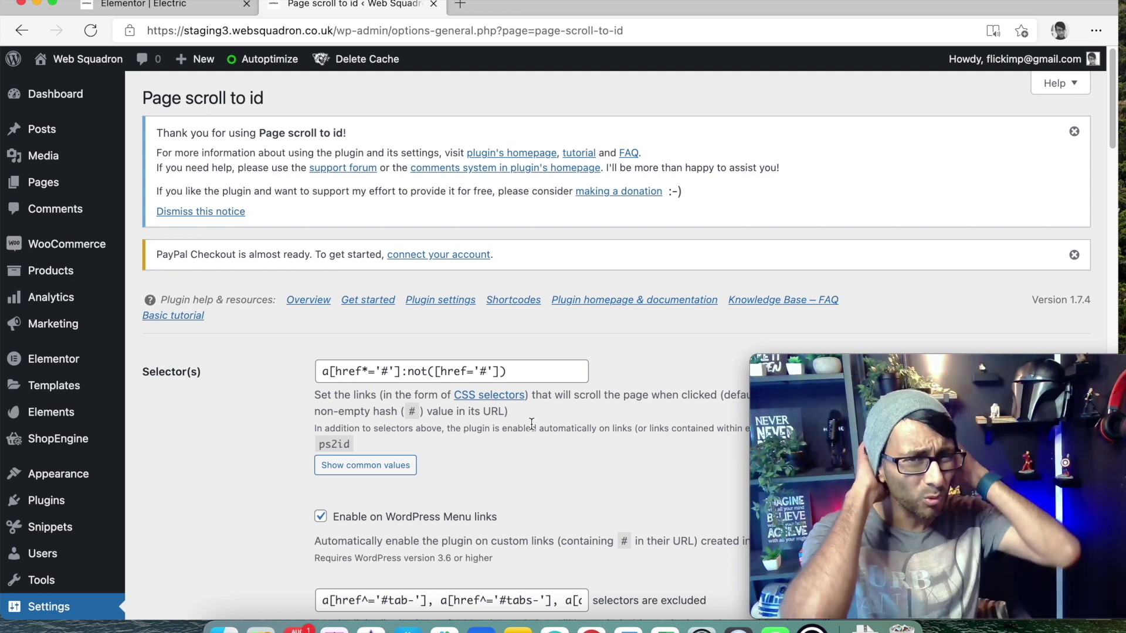
scroll(462, 473, down, 2)
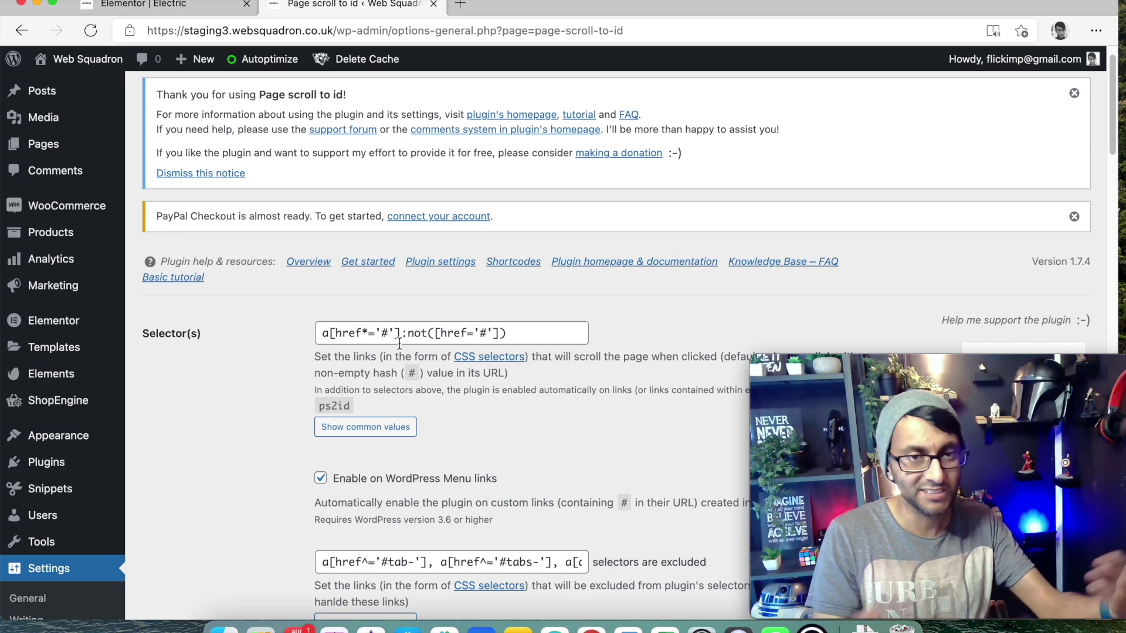
scroll(446, 399, down, 5)
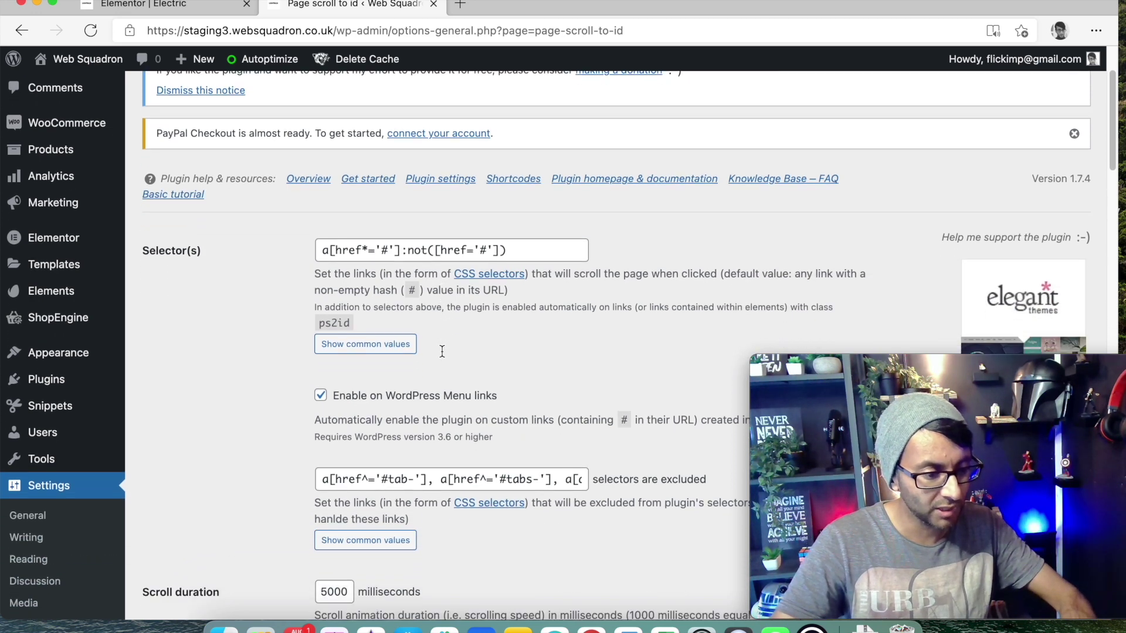
scroll(449, 401, down, 7)
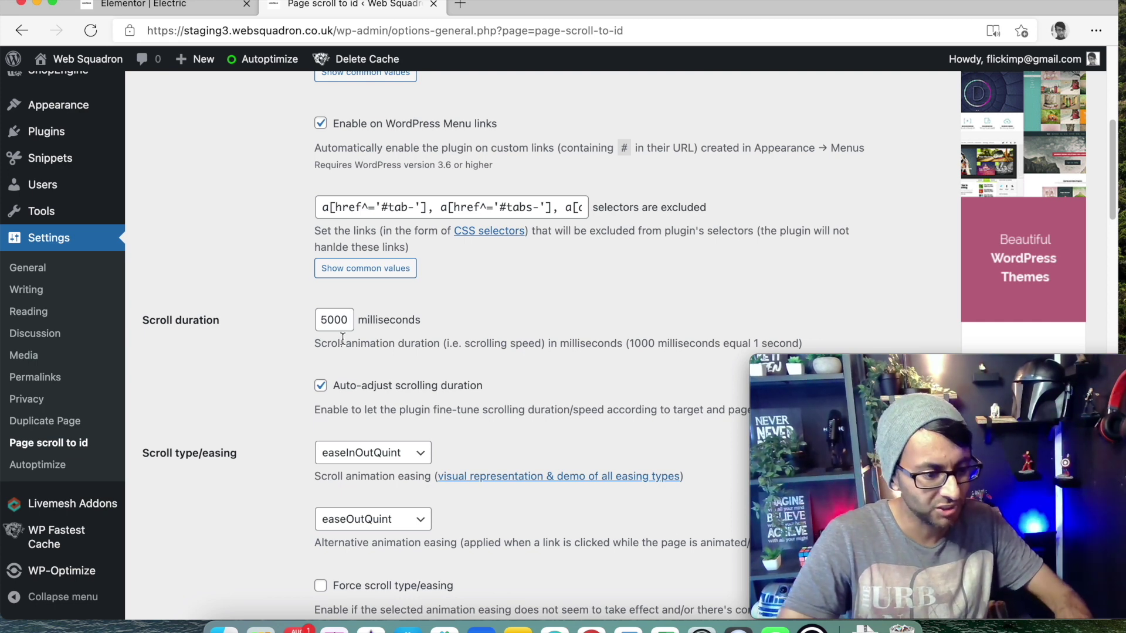
scroll(351, 318, down, 3)
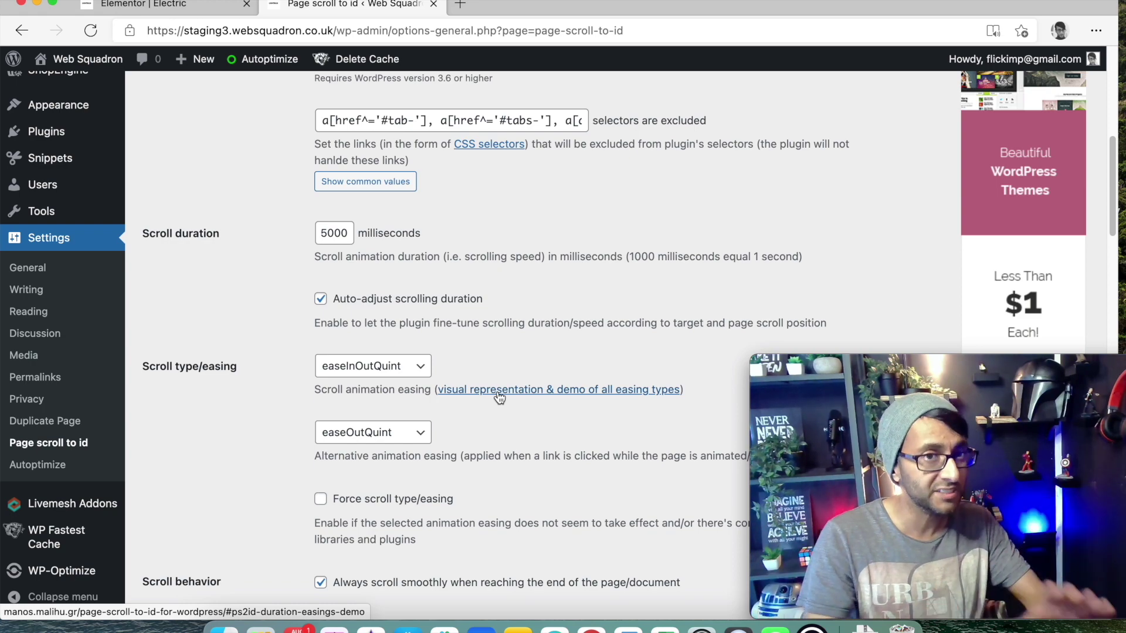
scroll(501, 367, down, 10)
scroll(450, 370, up, 18)
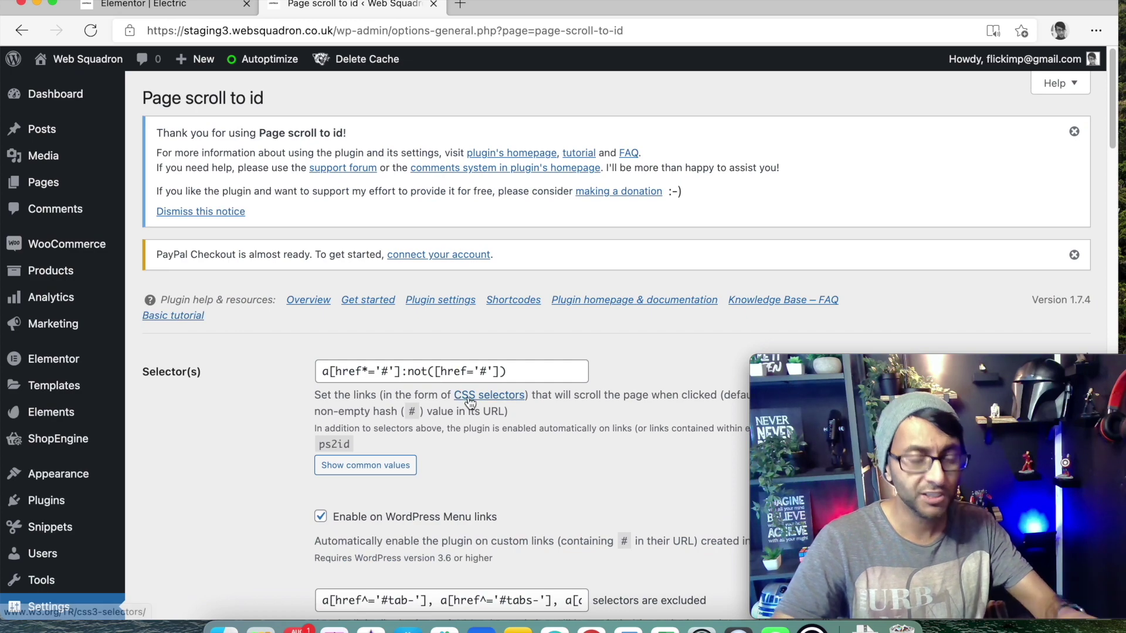
Save the Page scroll to id settings, leaving Scroll duration at 5000 ms.
scroll(463, 399, down, 6)
drag(345, 370, 314, 382)
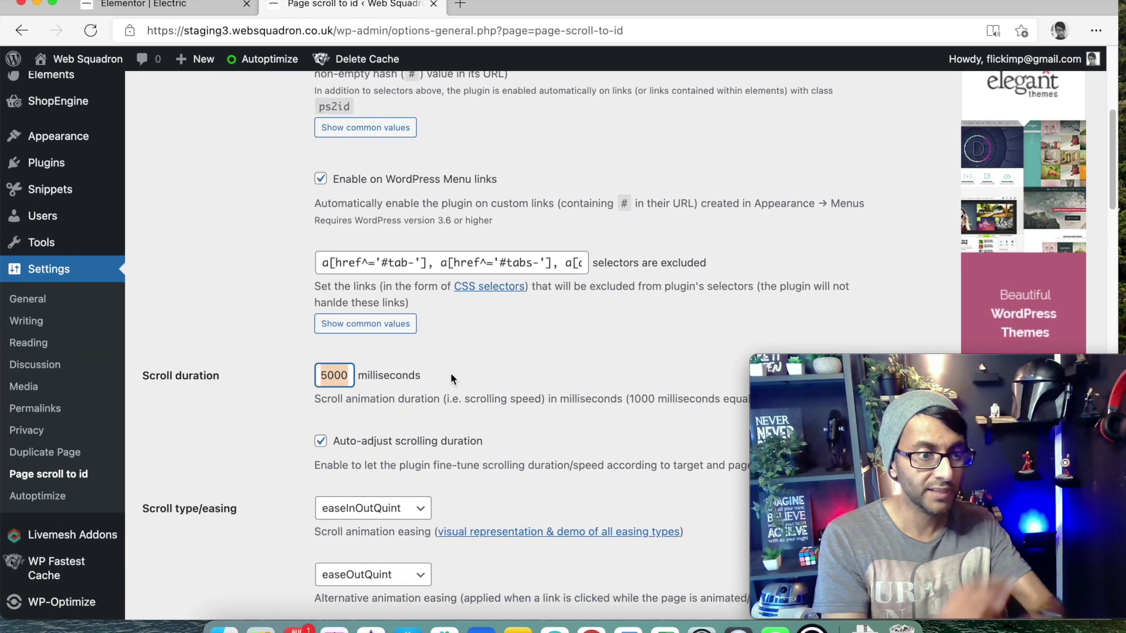
scroll(463, 373, down, 10)
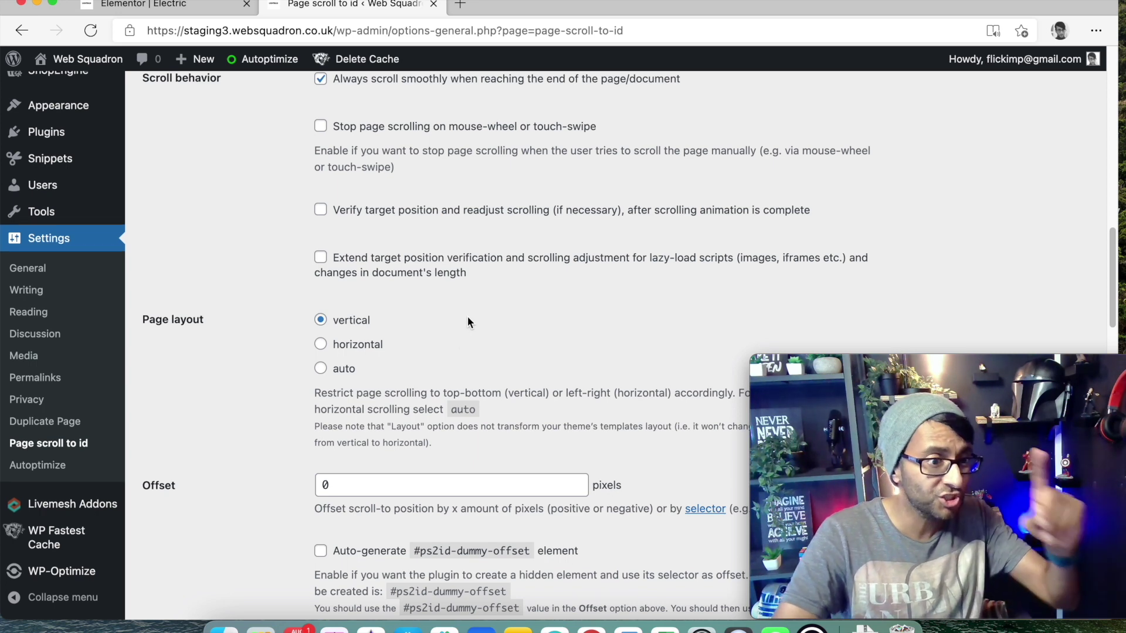
scroll(467, 315, up, 8)
scroll(468, 352, down, 20)
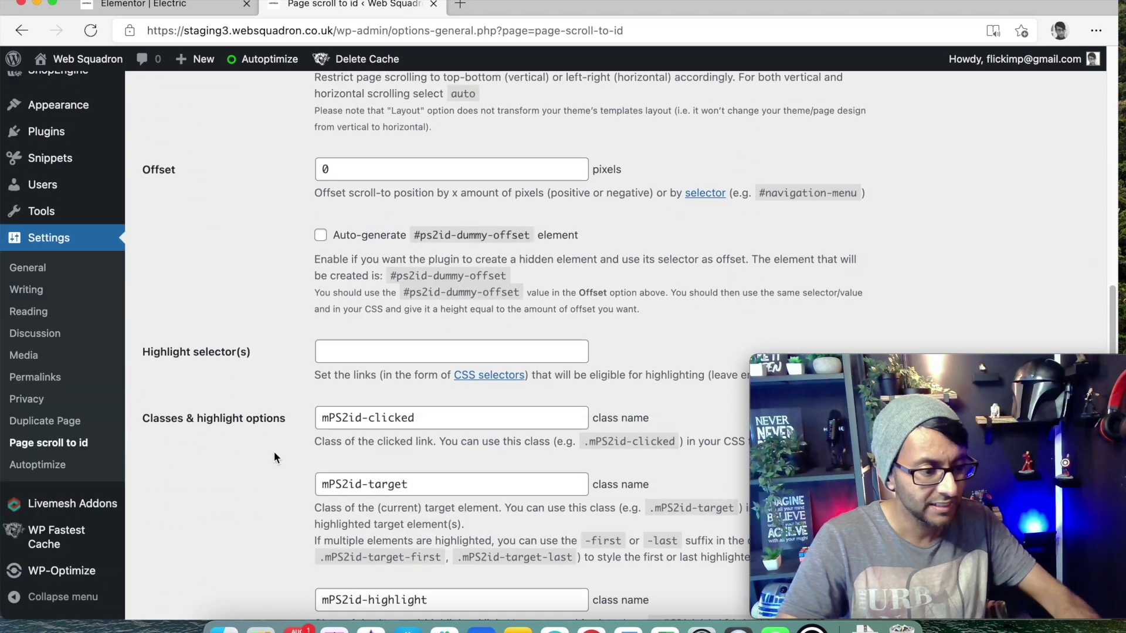
scroll(210, 523, down, 3)
click(189, 520)
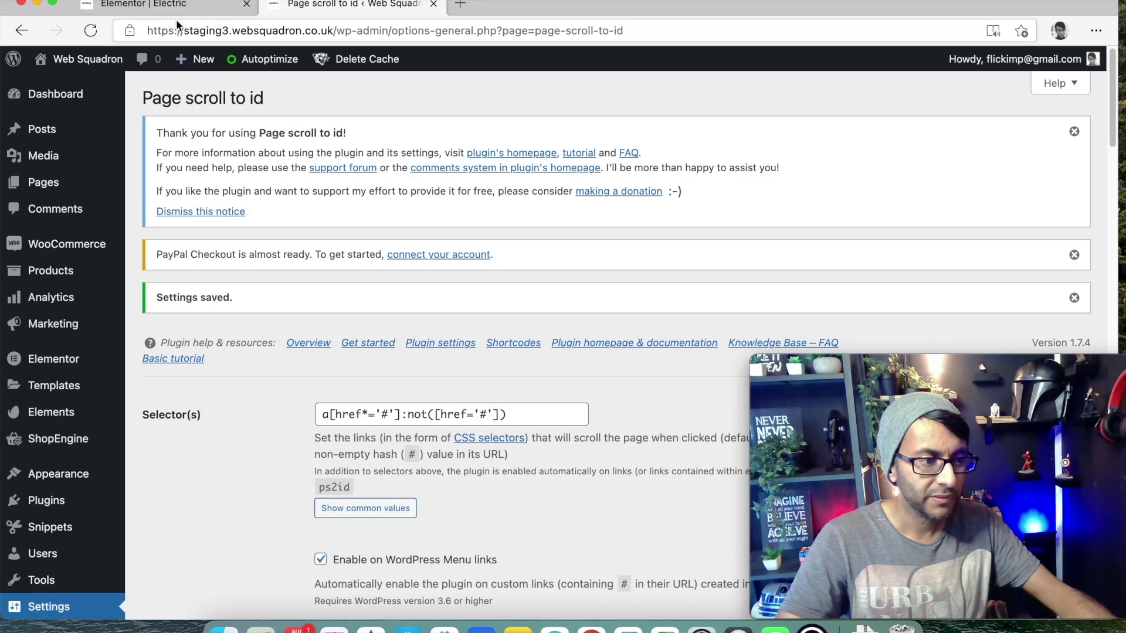
Update the Electric page in Elementor, reload the editor, and launch Preview Changes.
click(182, 7)
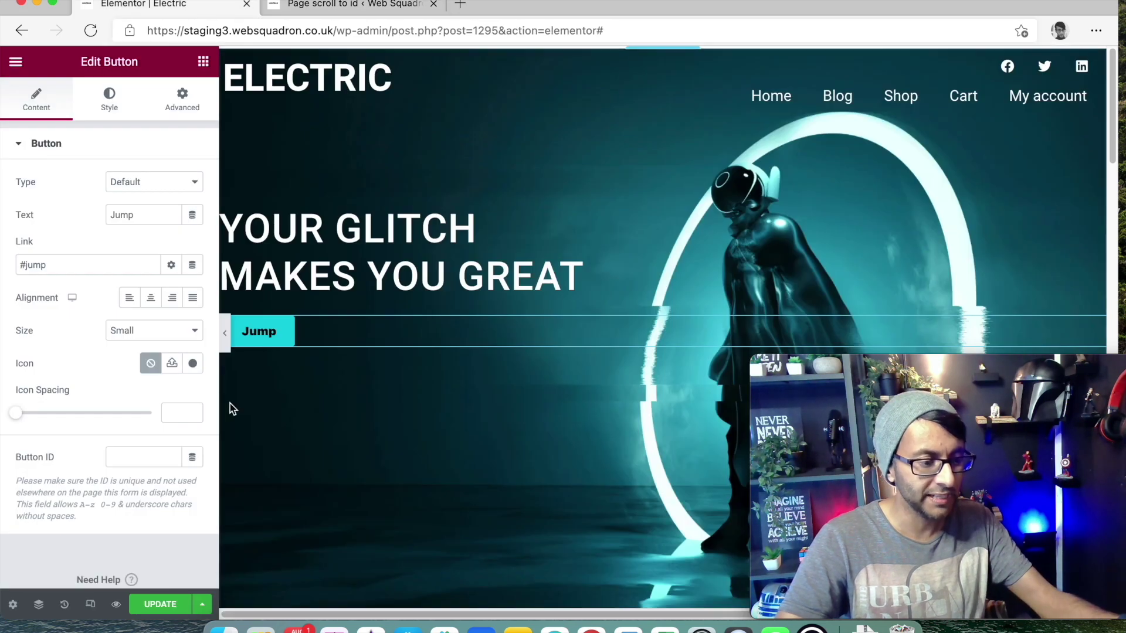
click(166, 610)
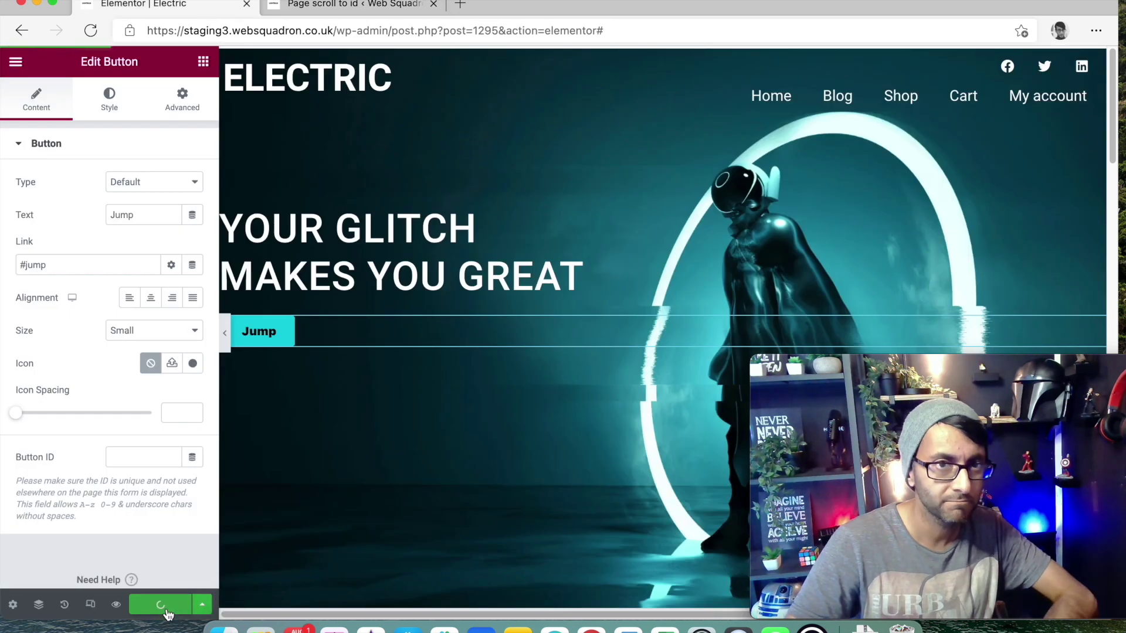
click(429, 31)
key(Return)
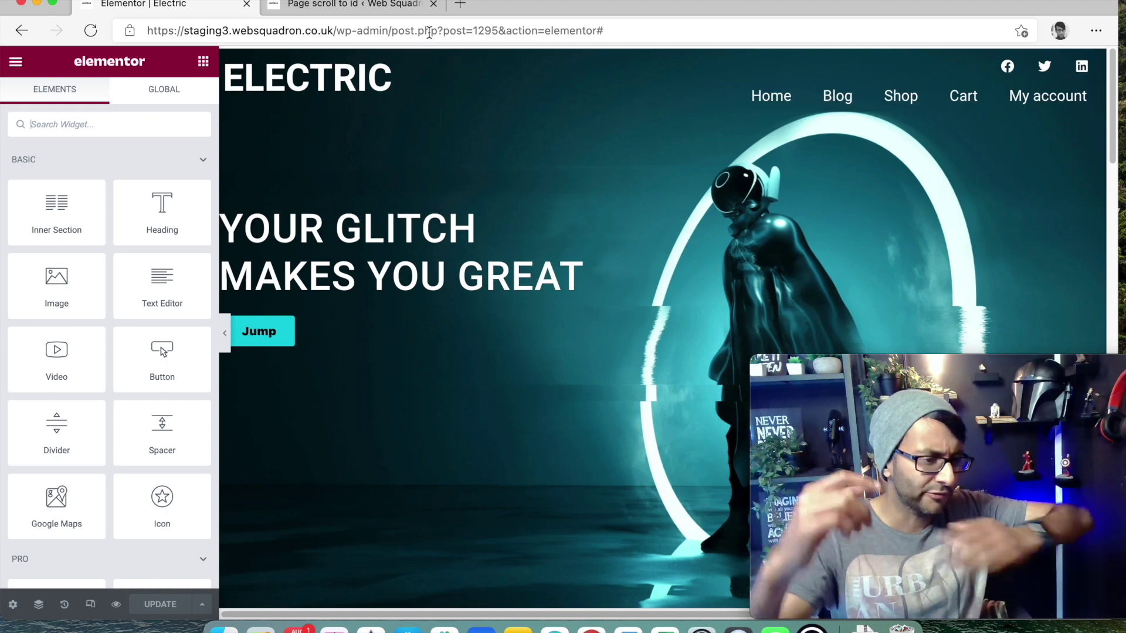
click(116, 604)
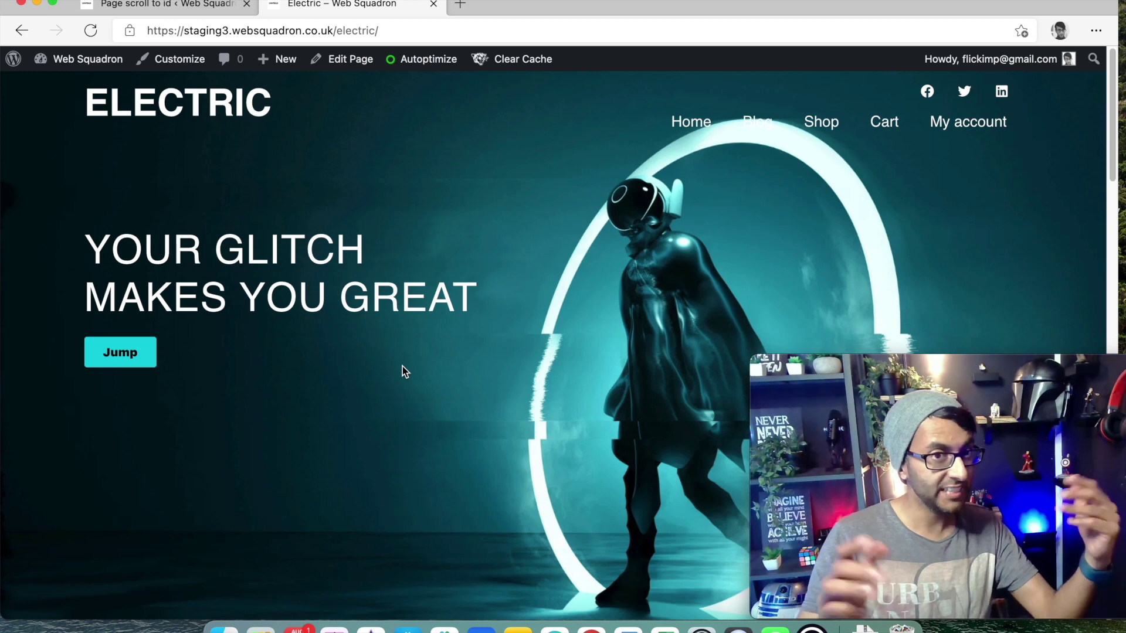
Test the Jump button's smooth scroll to the anchored section, then go back to the plugin settings.
click(142, 361)
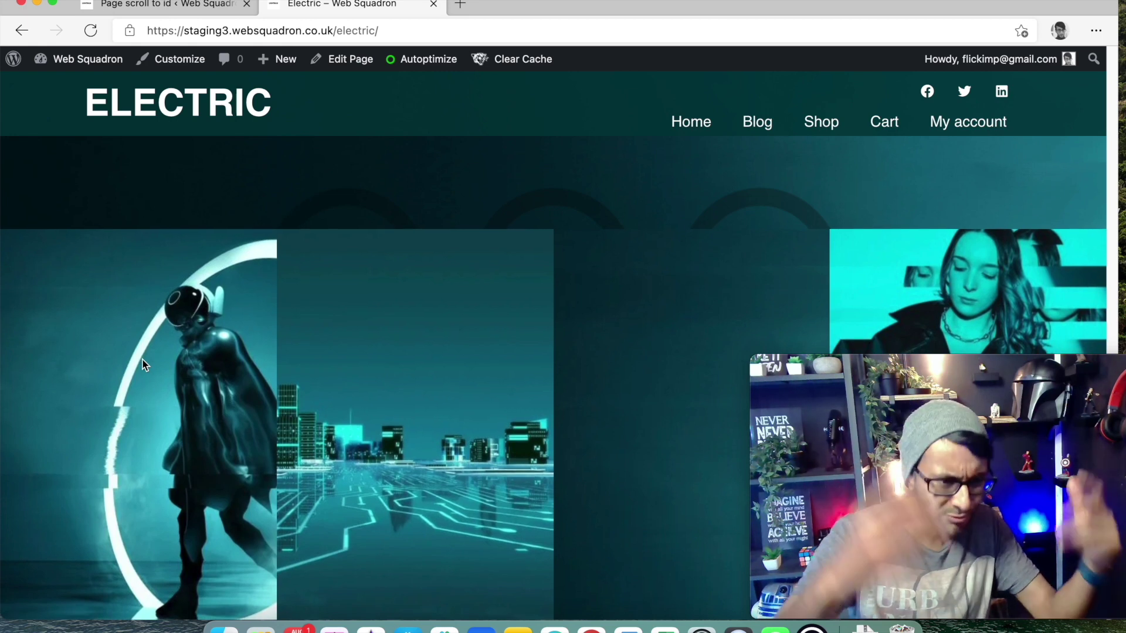
click(157, 6)
Change the Scroll duration from 5000 to 1500 ms and save the settings.
scroll(437, 406, down, 10)
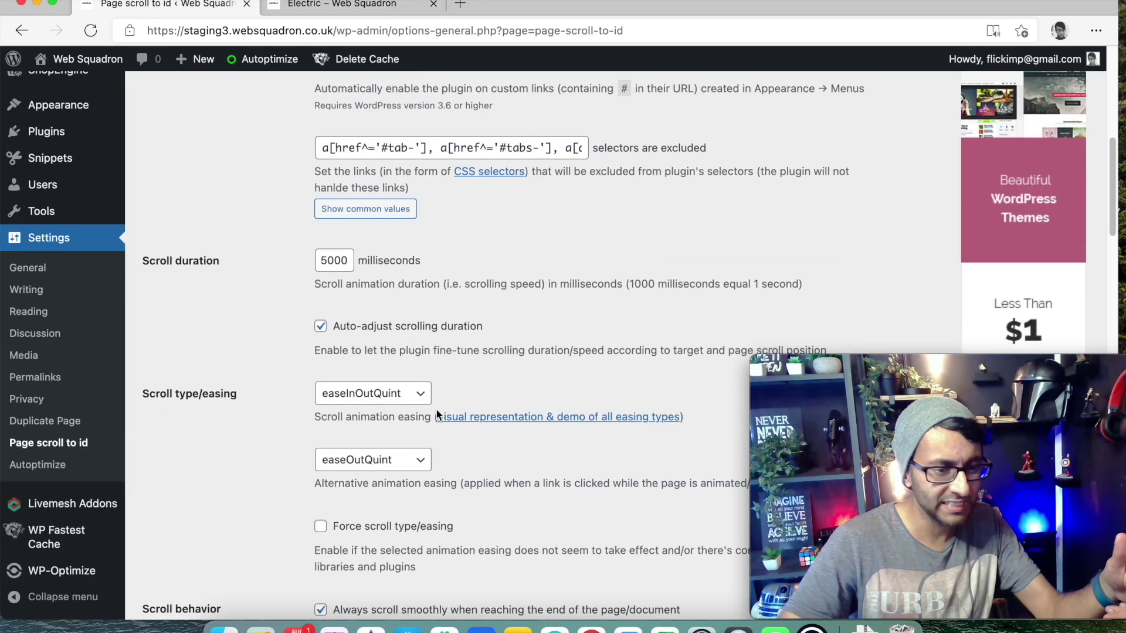
scroll(434, 416, down, 4)
scroll(335, 253, up, 4)
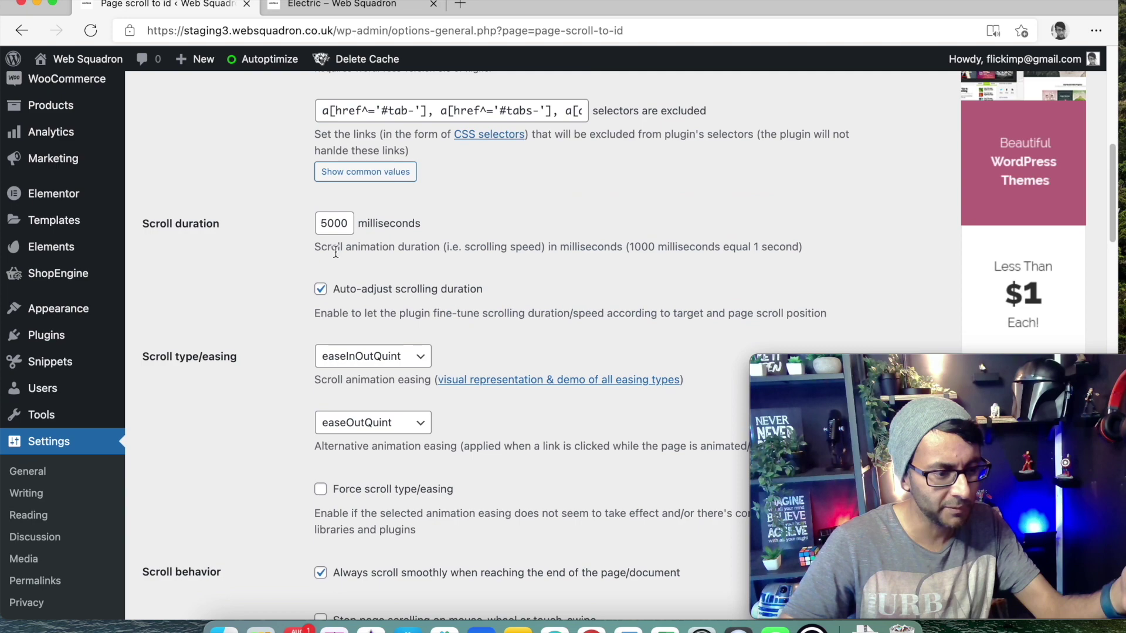
double_click(349, 226)
text(1500)
scroll(349, 227, down, 2)
scroll(607, 321, down, 20)
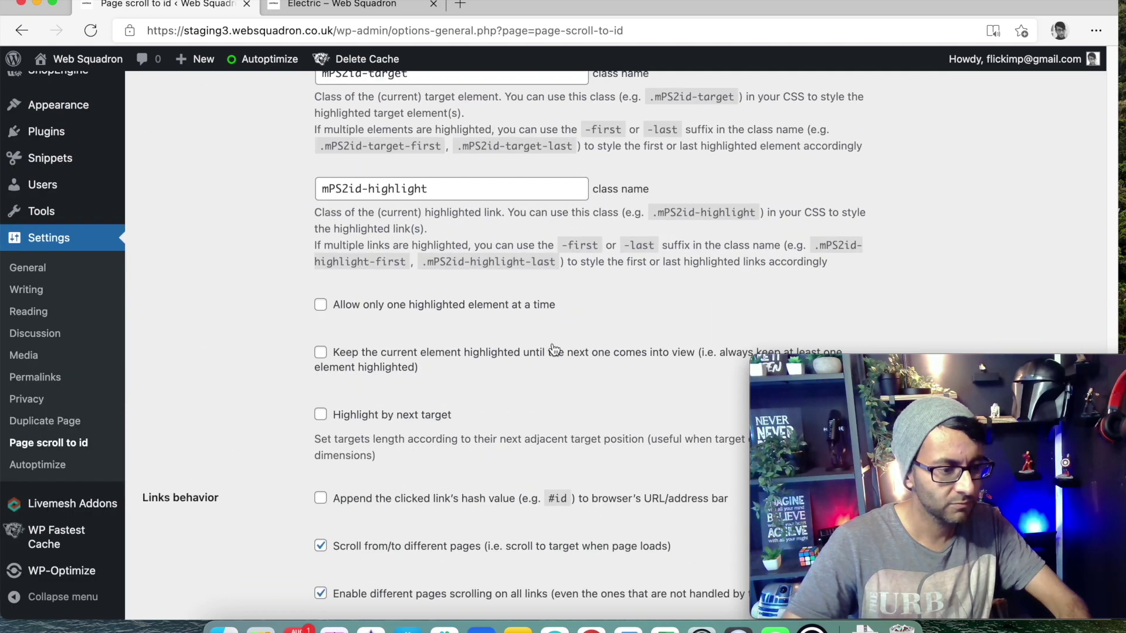
click(201, 556)
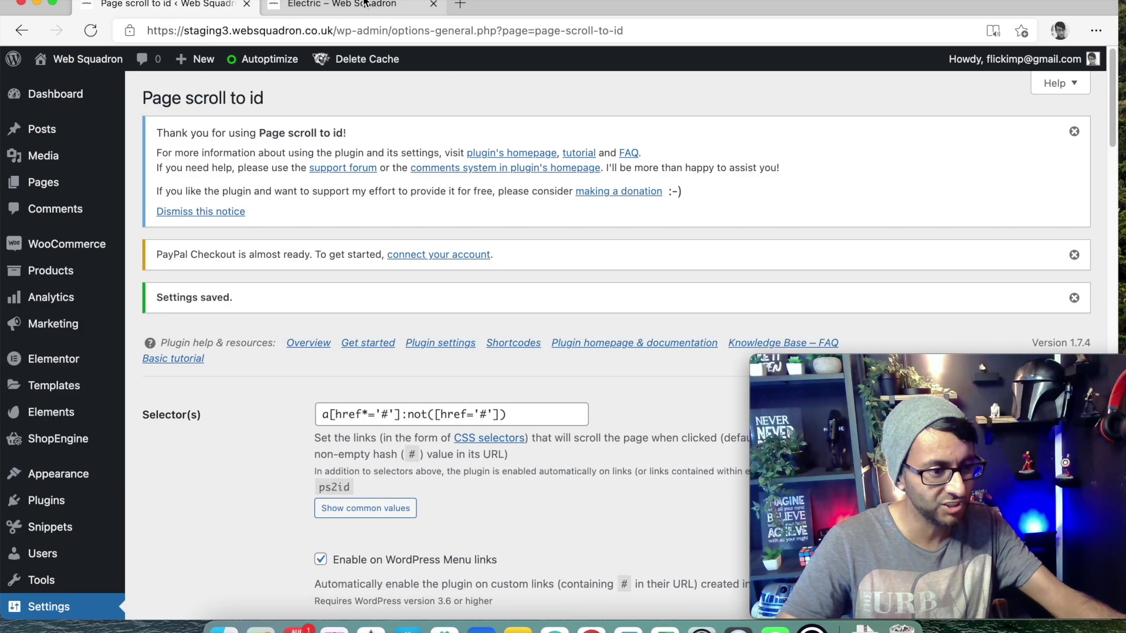
Reload the live Electric page and click Jump to test the faster scroll.
click(342, 4)
click(372, 29)
key(Return)
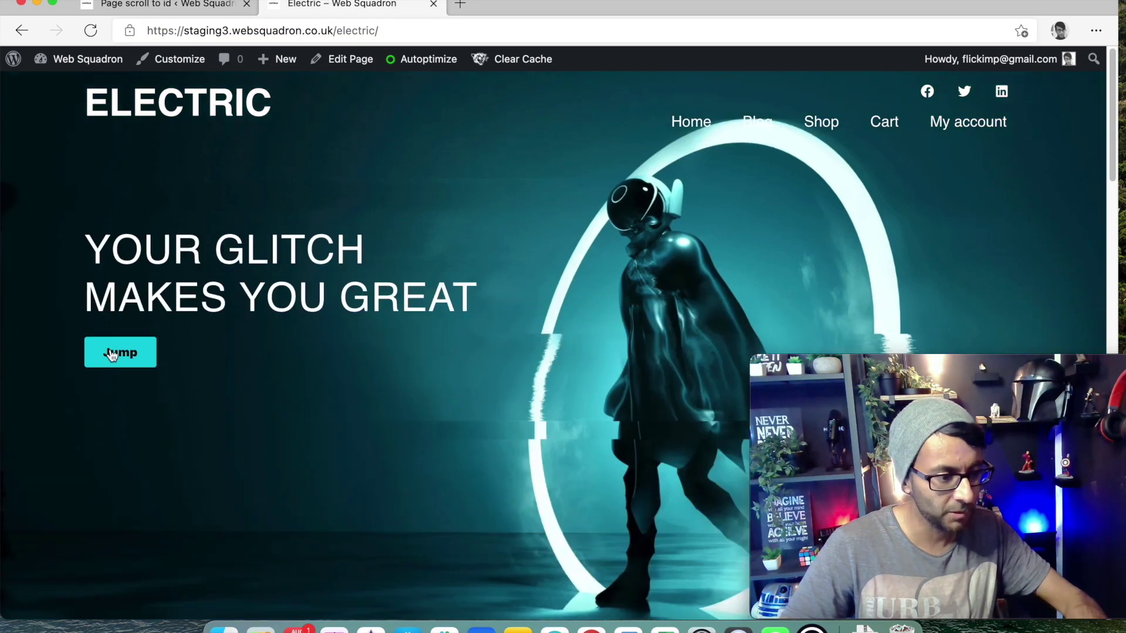
click(134, 347)
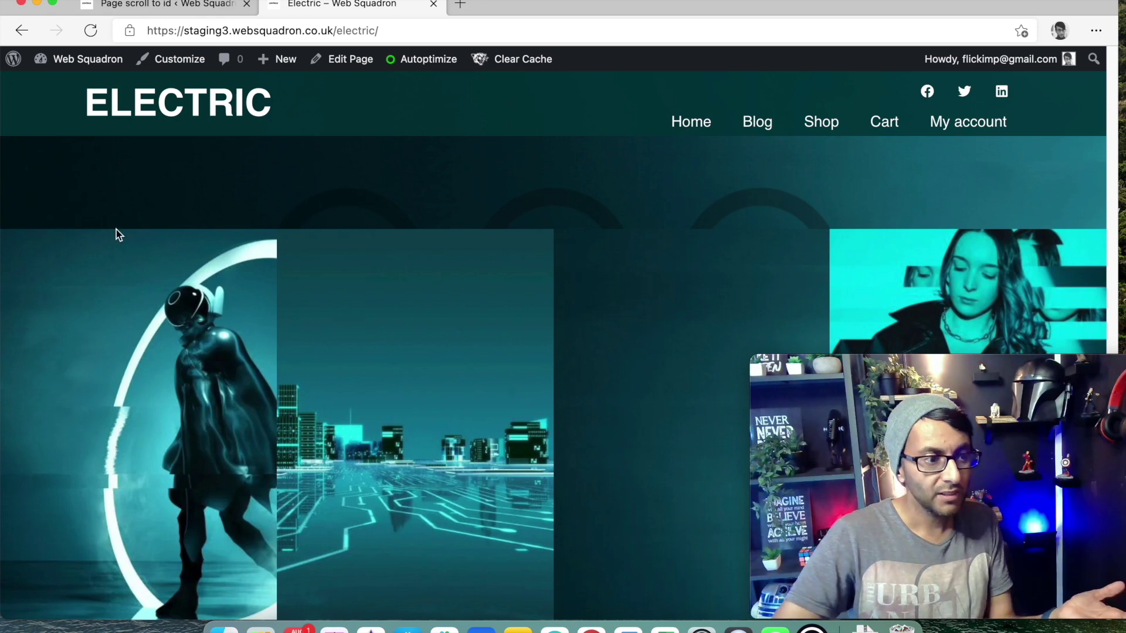
Return to the Page scroll to id settings showing the 'Settings saved.' notice.
click(153, 5)
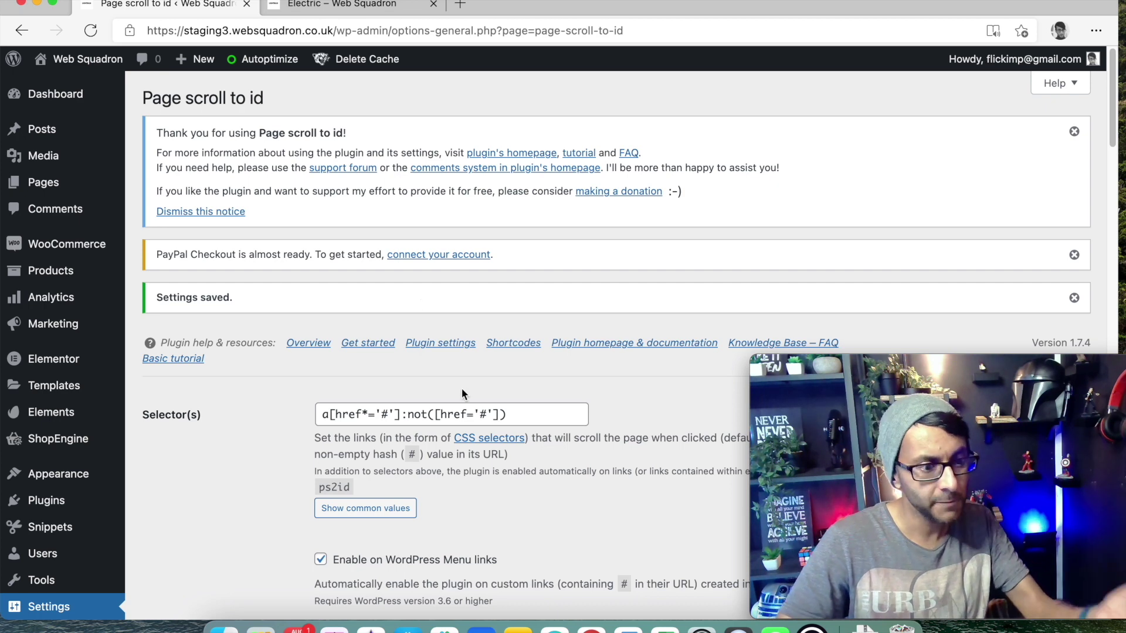
scroll(463, 390, down, 3)
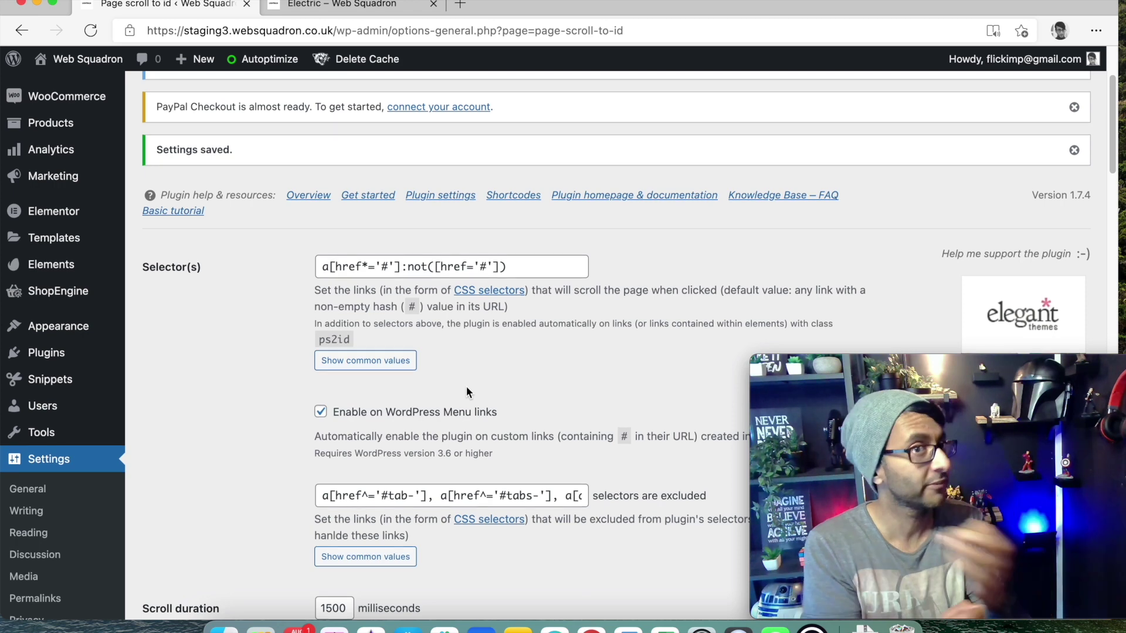
scroll(505, 374, down, 15)
scroll(352, 415, up, 10)
scroll(353, 197, up, 2)
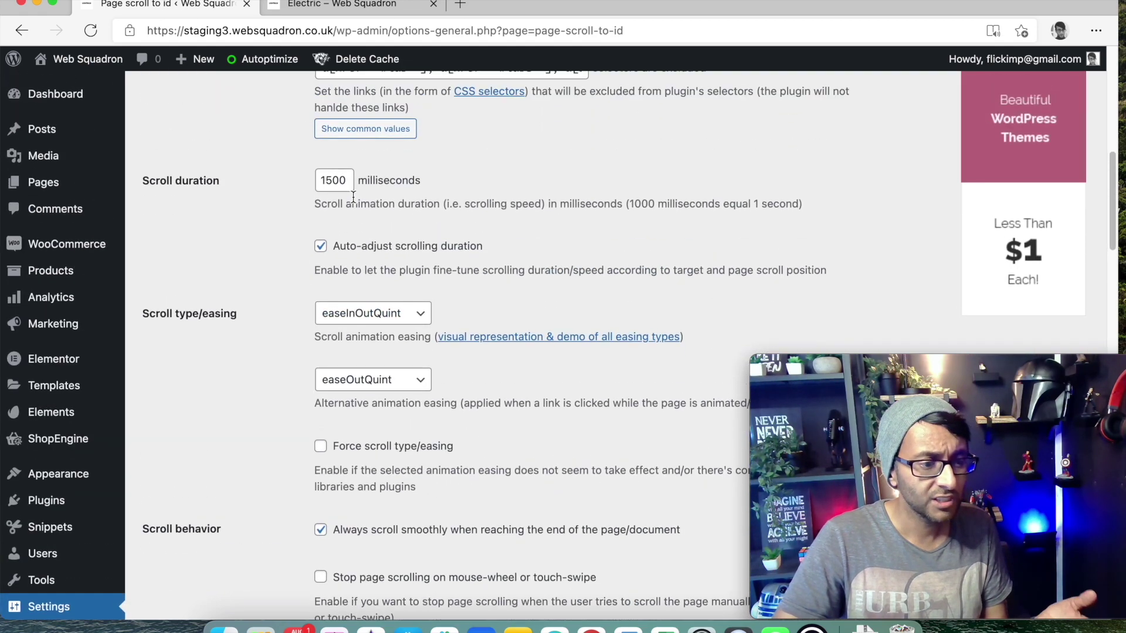